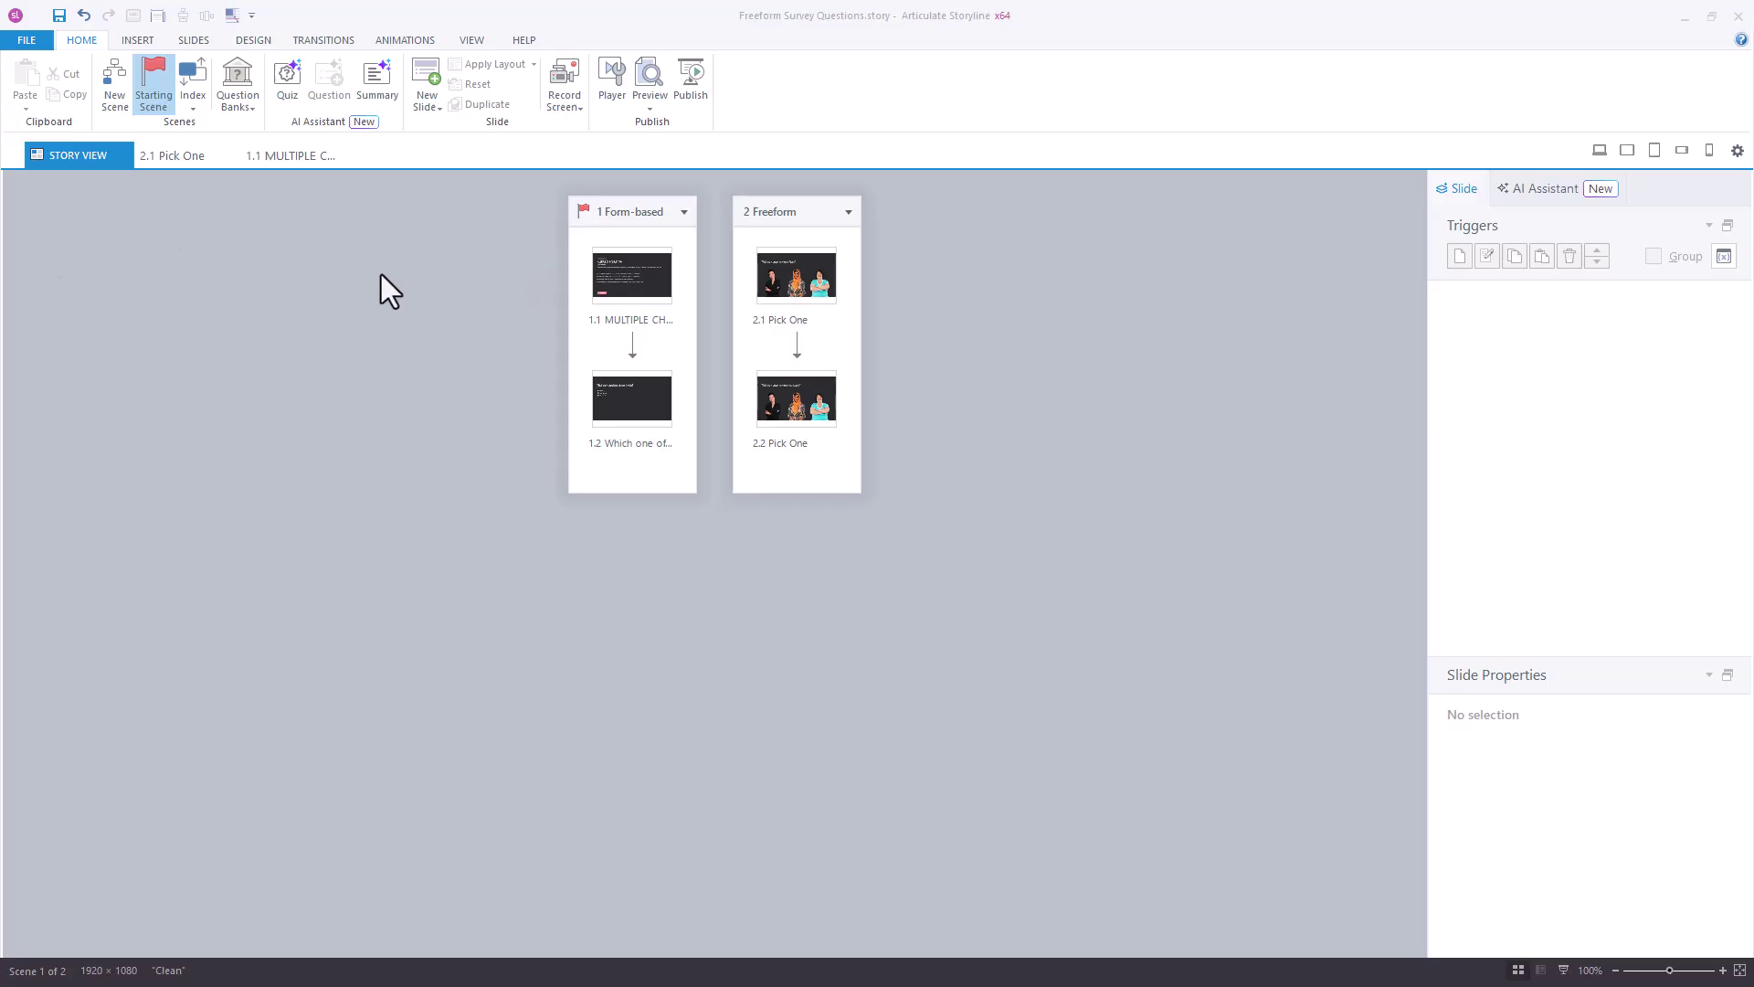
- Open slide 1.1 and display its question feedback, shuffle and scoring settings
double_click(620, 288)
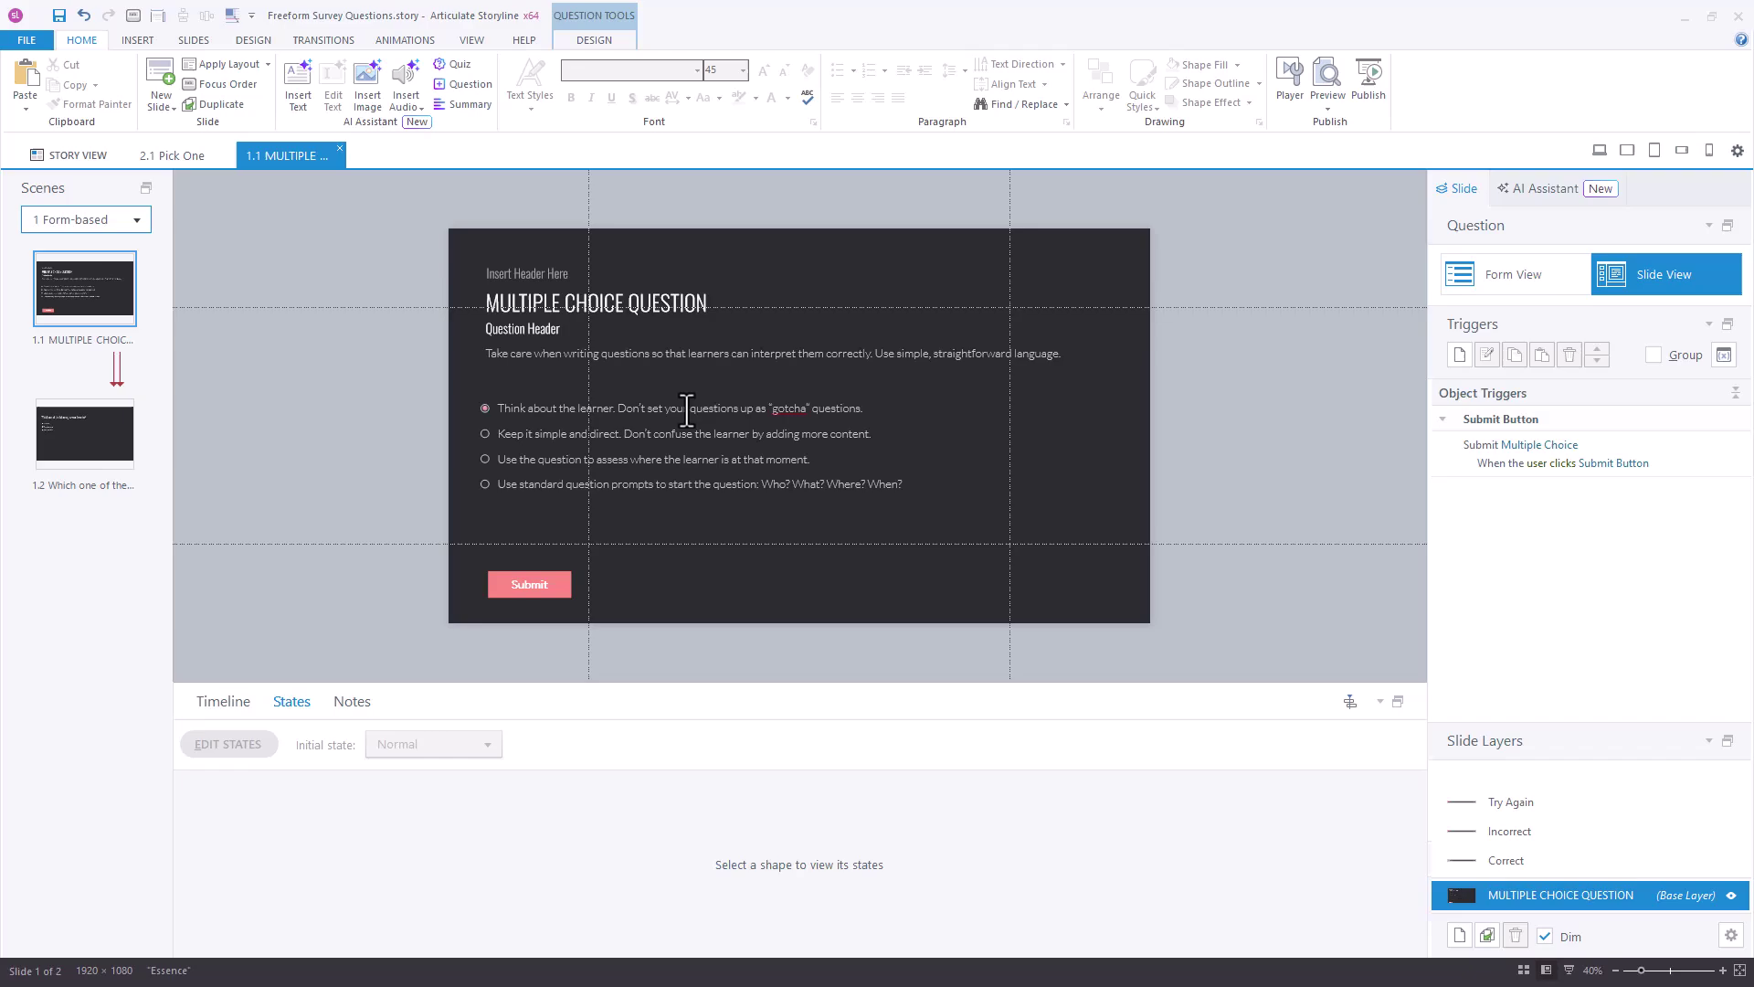
left_click(602, 41)
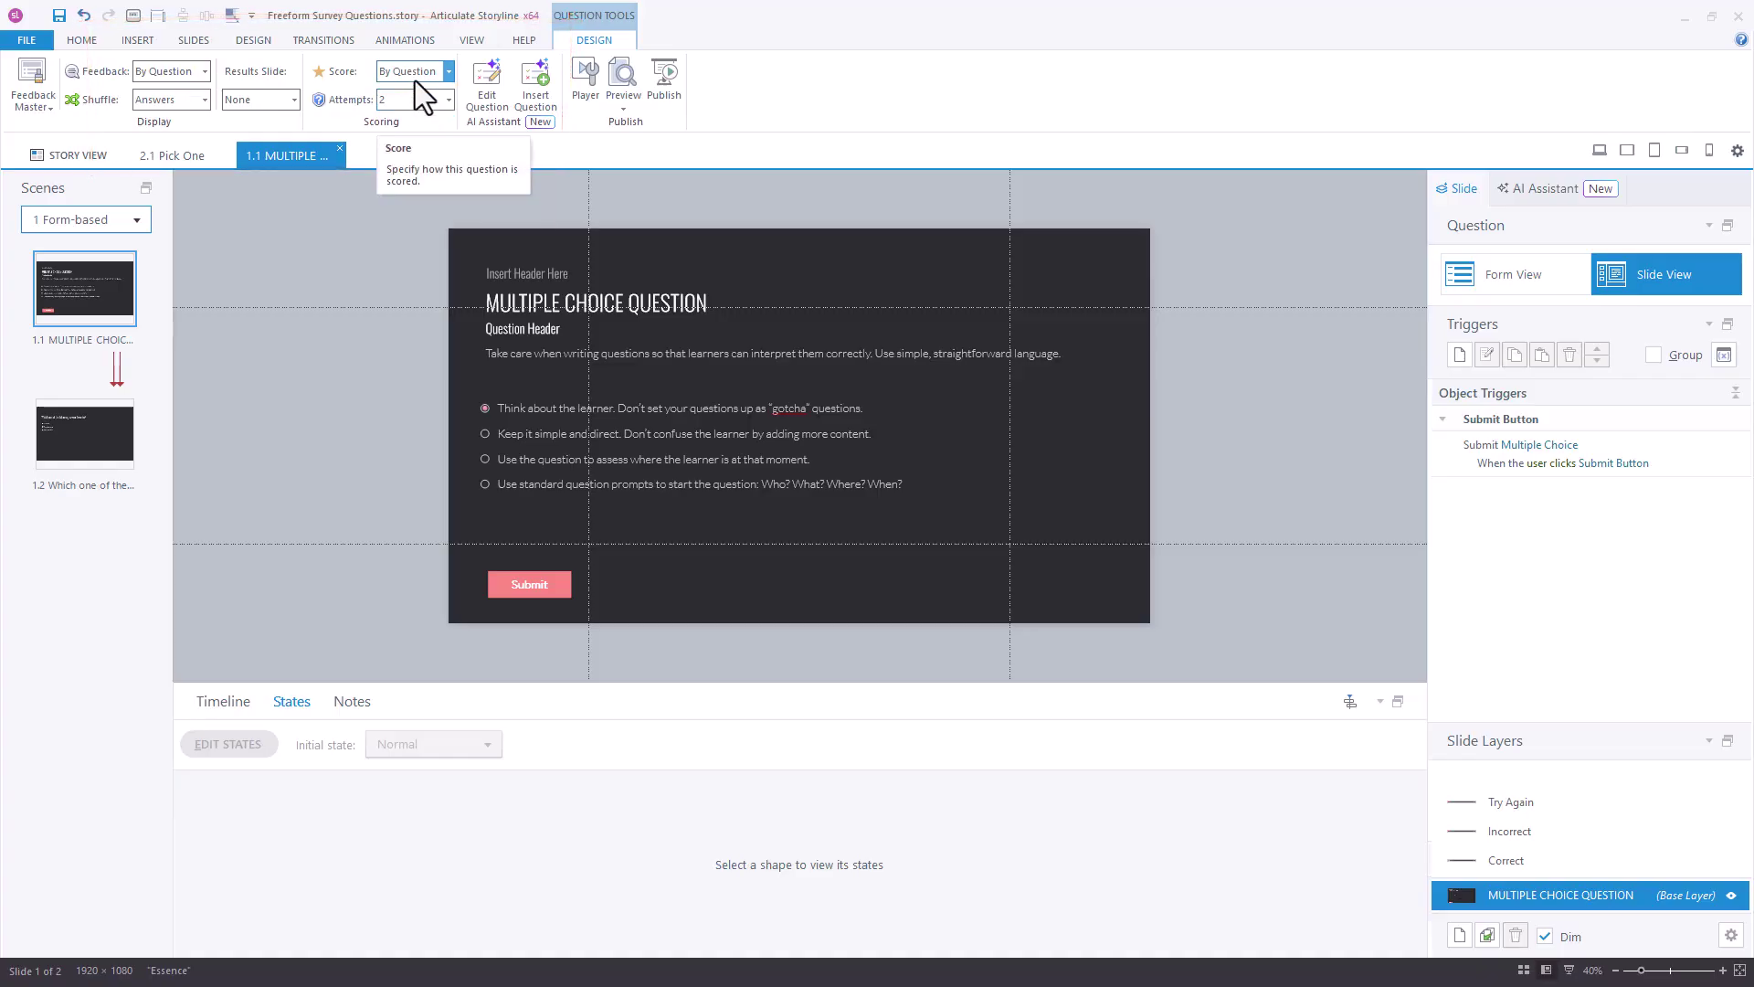
- Switch the question to Form View to show its editable choices
left_click(1513, 283)
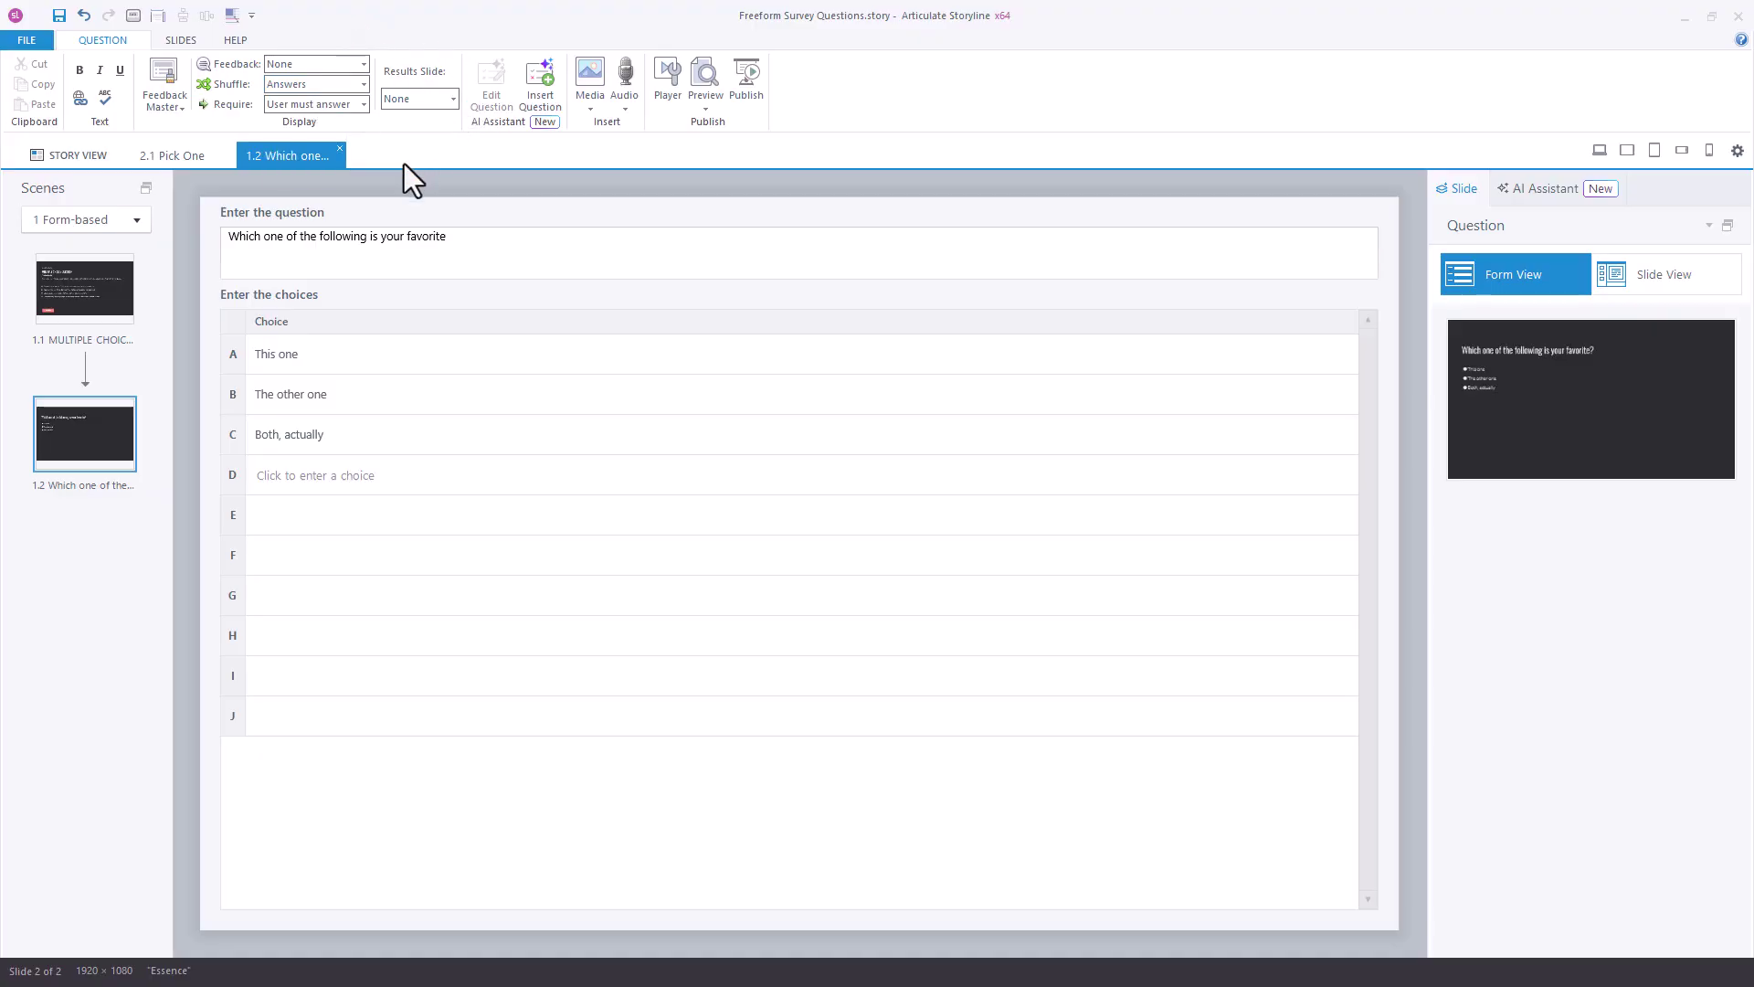
- Check the Require answer options, then open slide 1.2
left_click(357, 107)
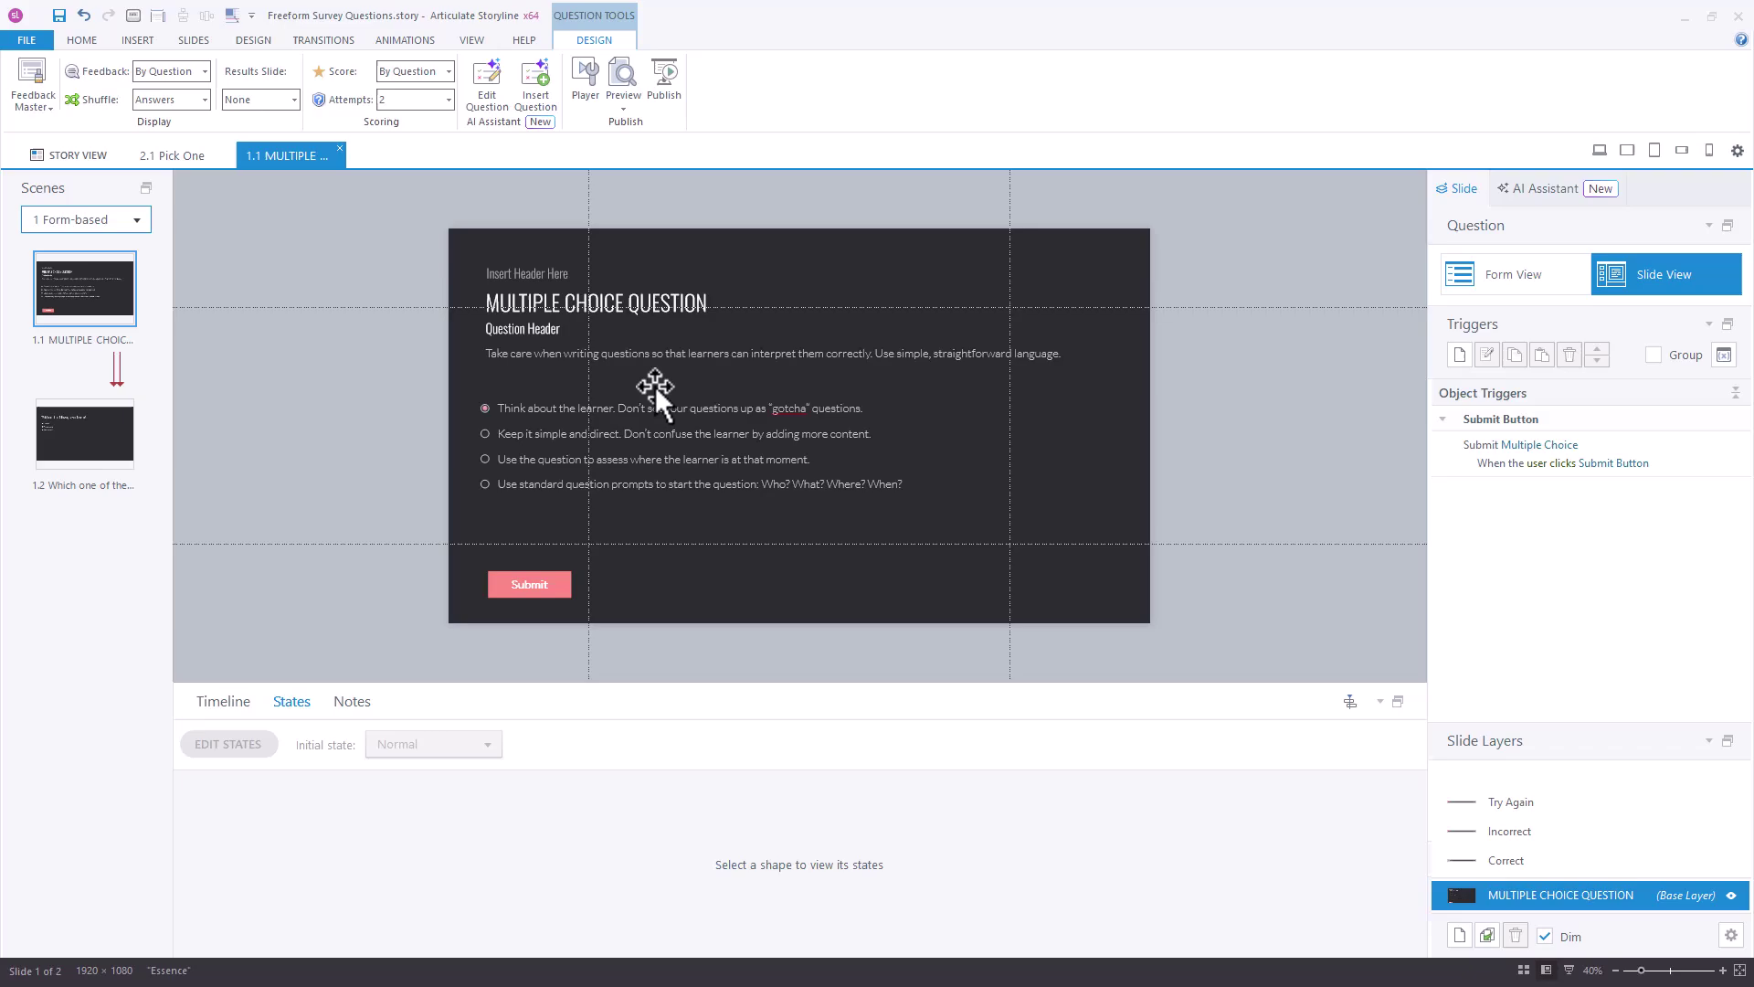
left_click(110, 459)
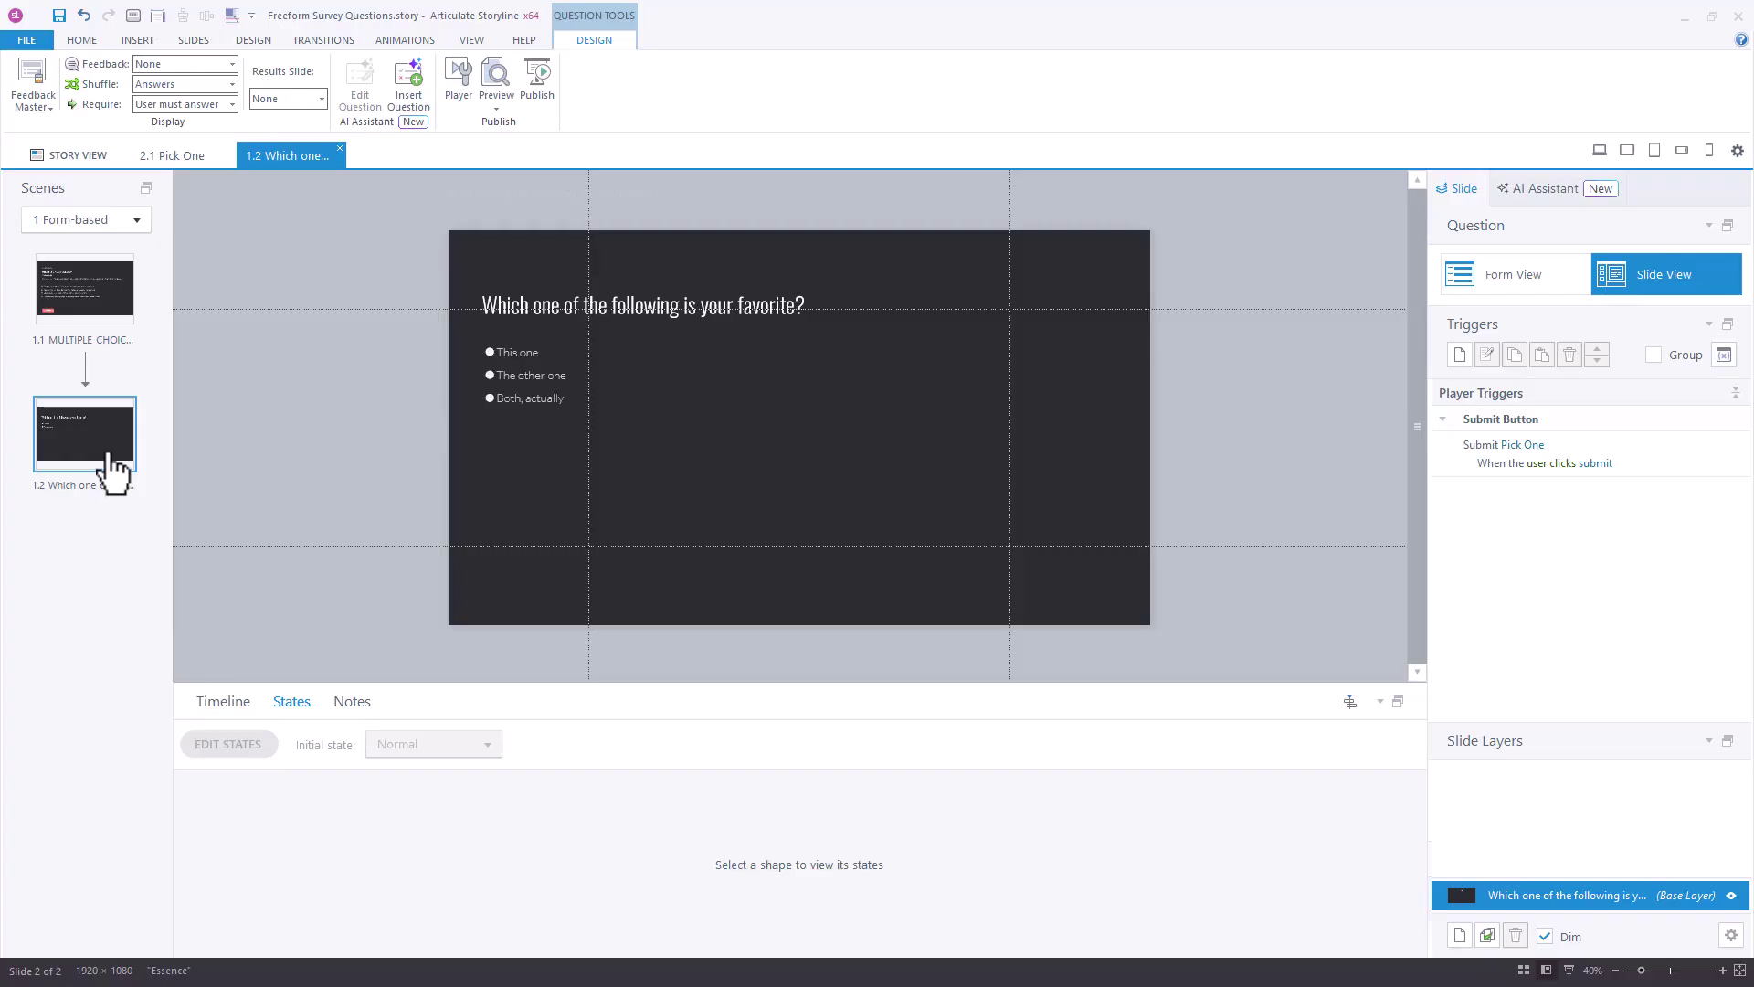
- Open slide 2.1 Pick One and view its Atsumi question as a form
left_click(171, 158)
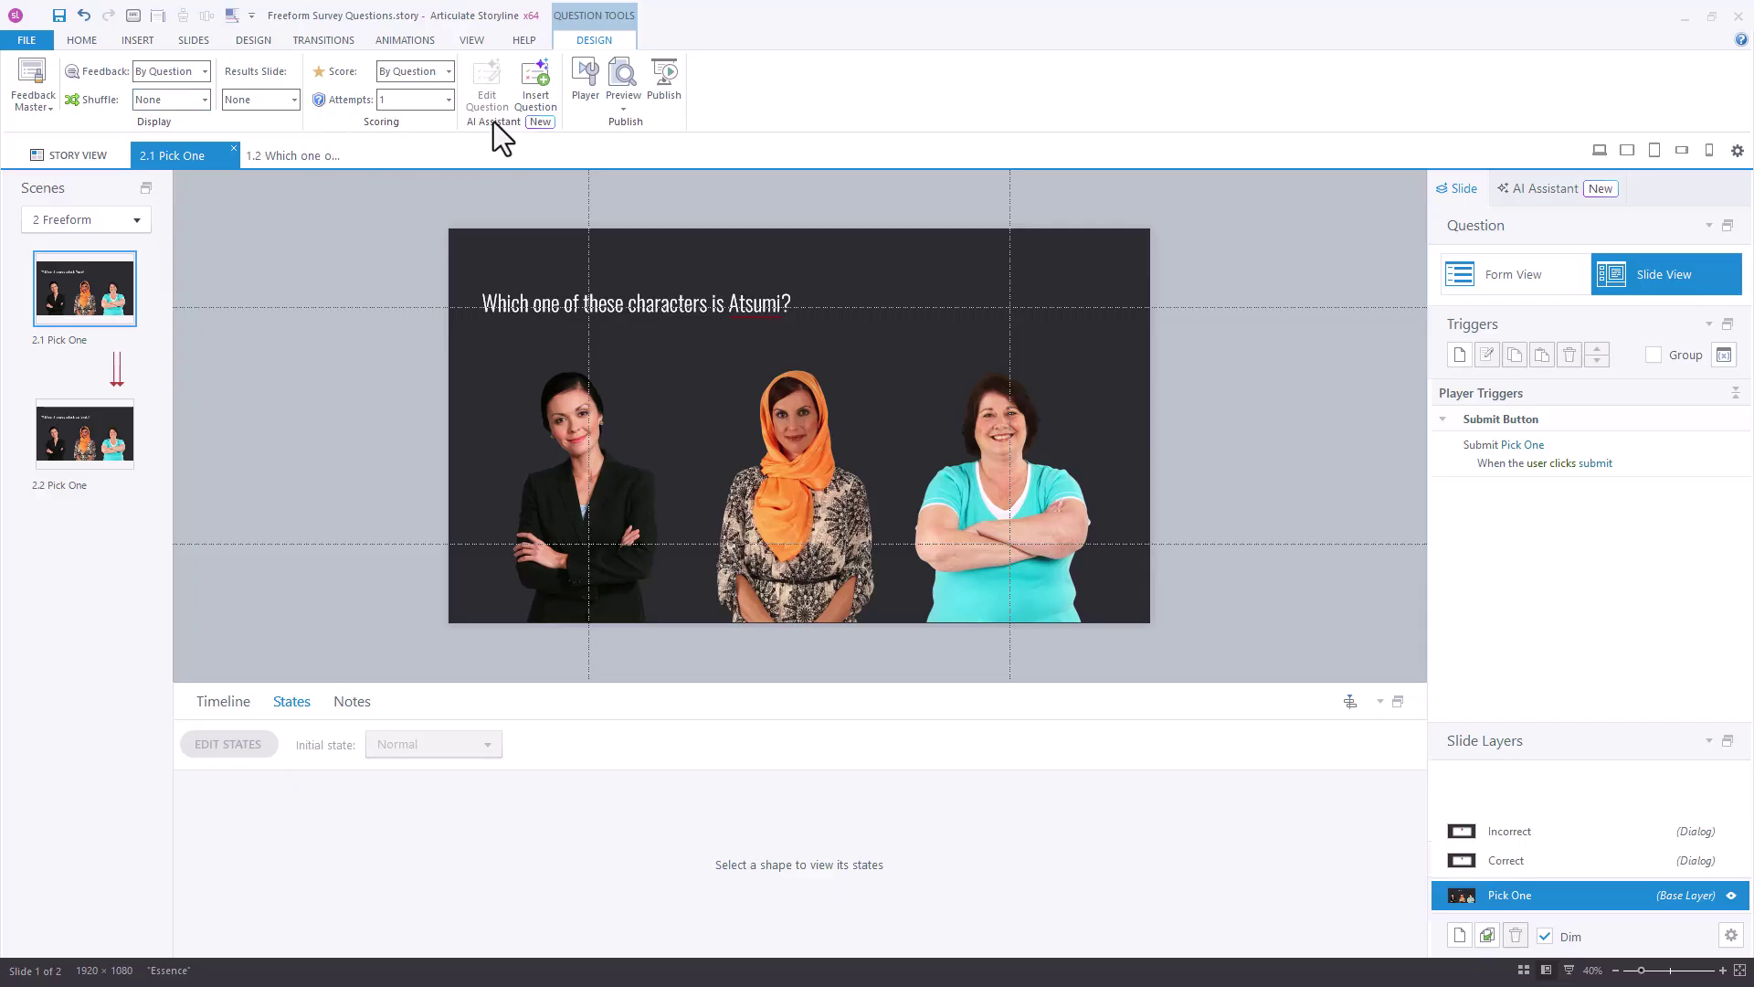
left_click(1520, 268)
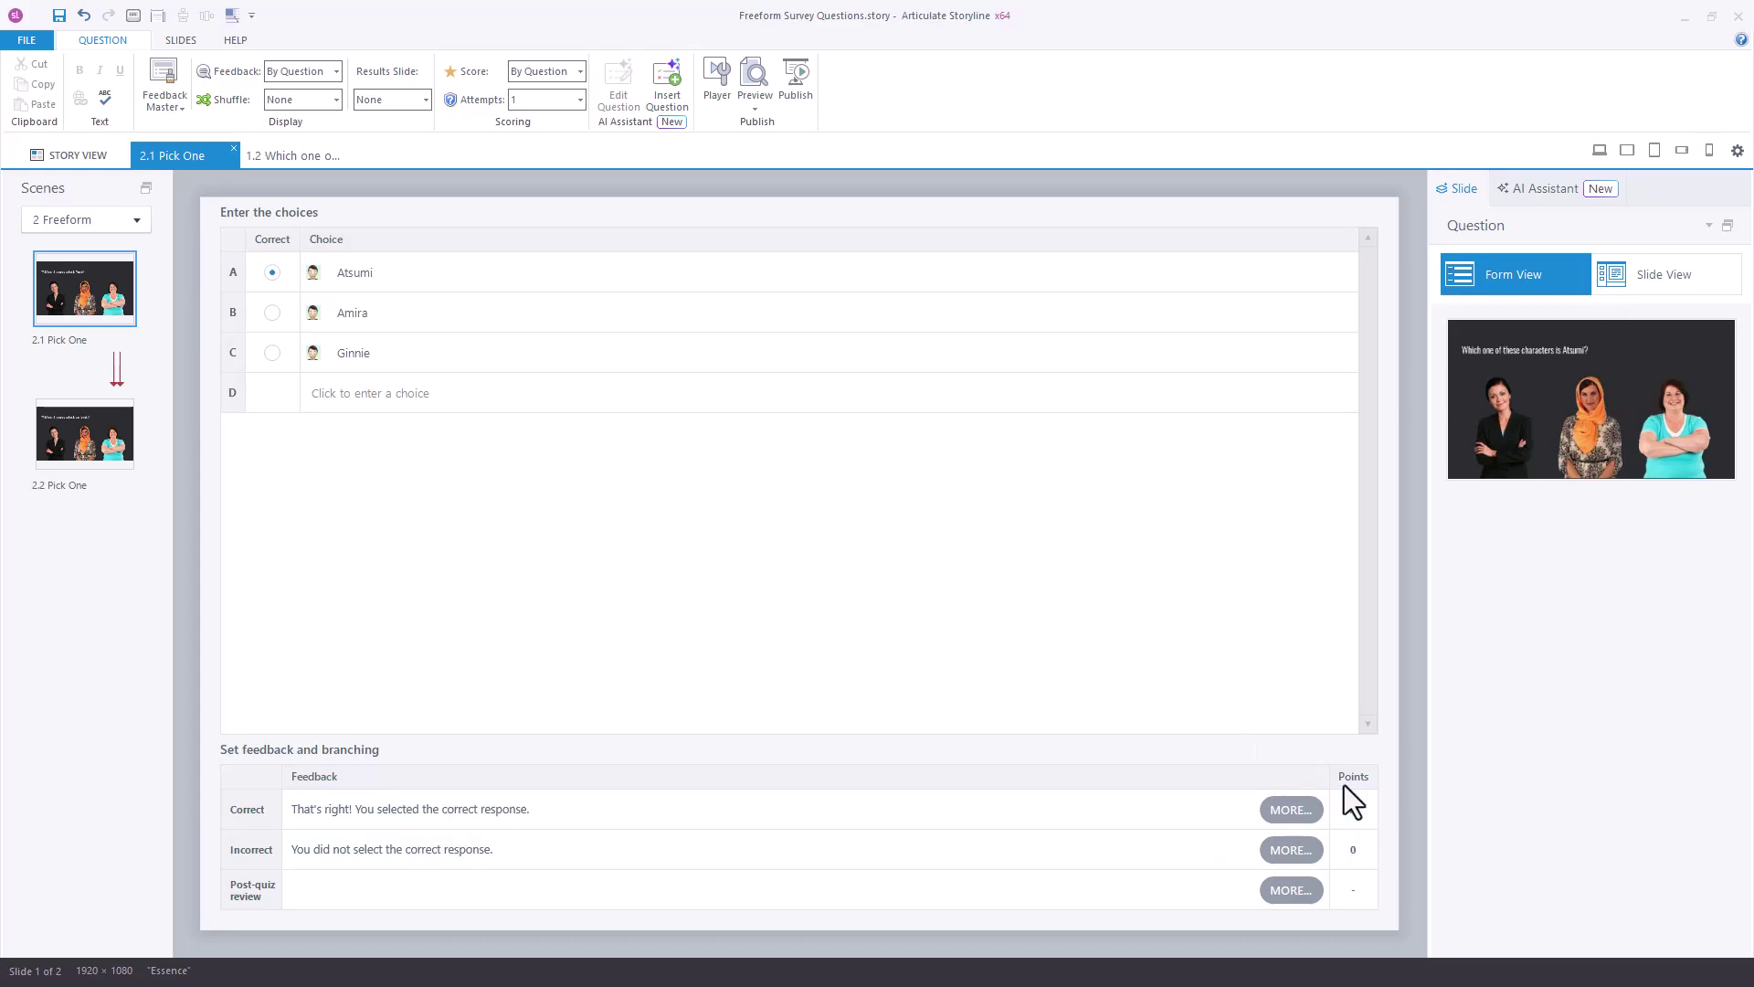
- Open slide 2.2 Pick One in Form View and mark Atsumi as correct
left_click(1642, 273)
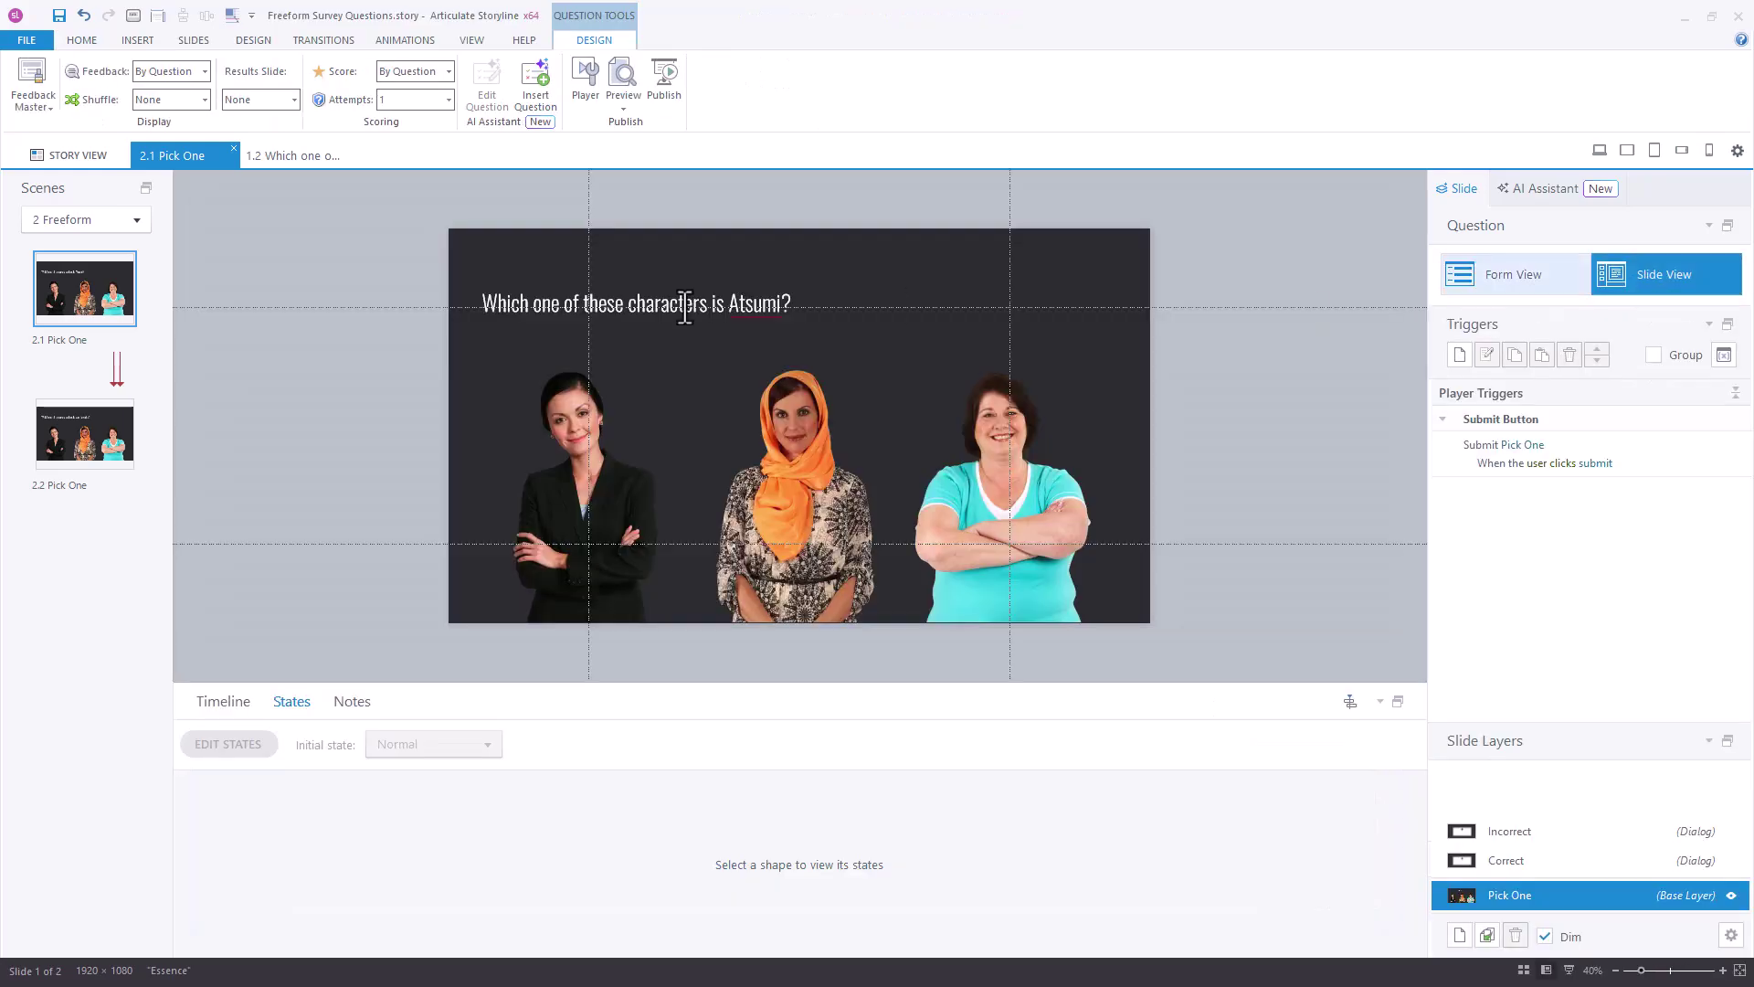
left_click(110, 461)
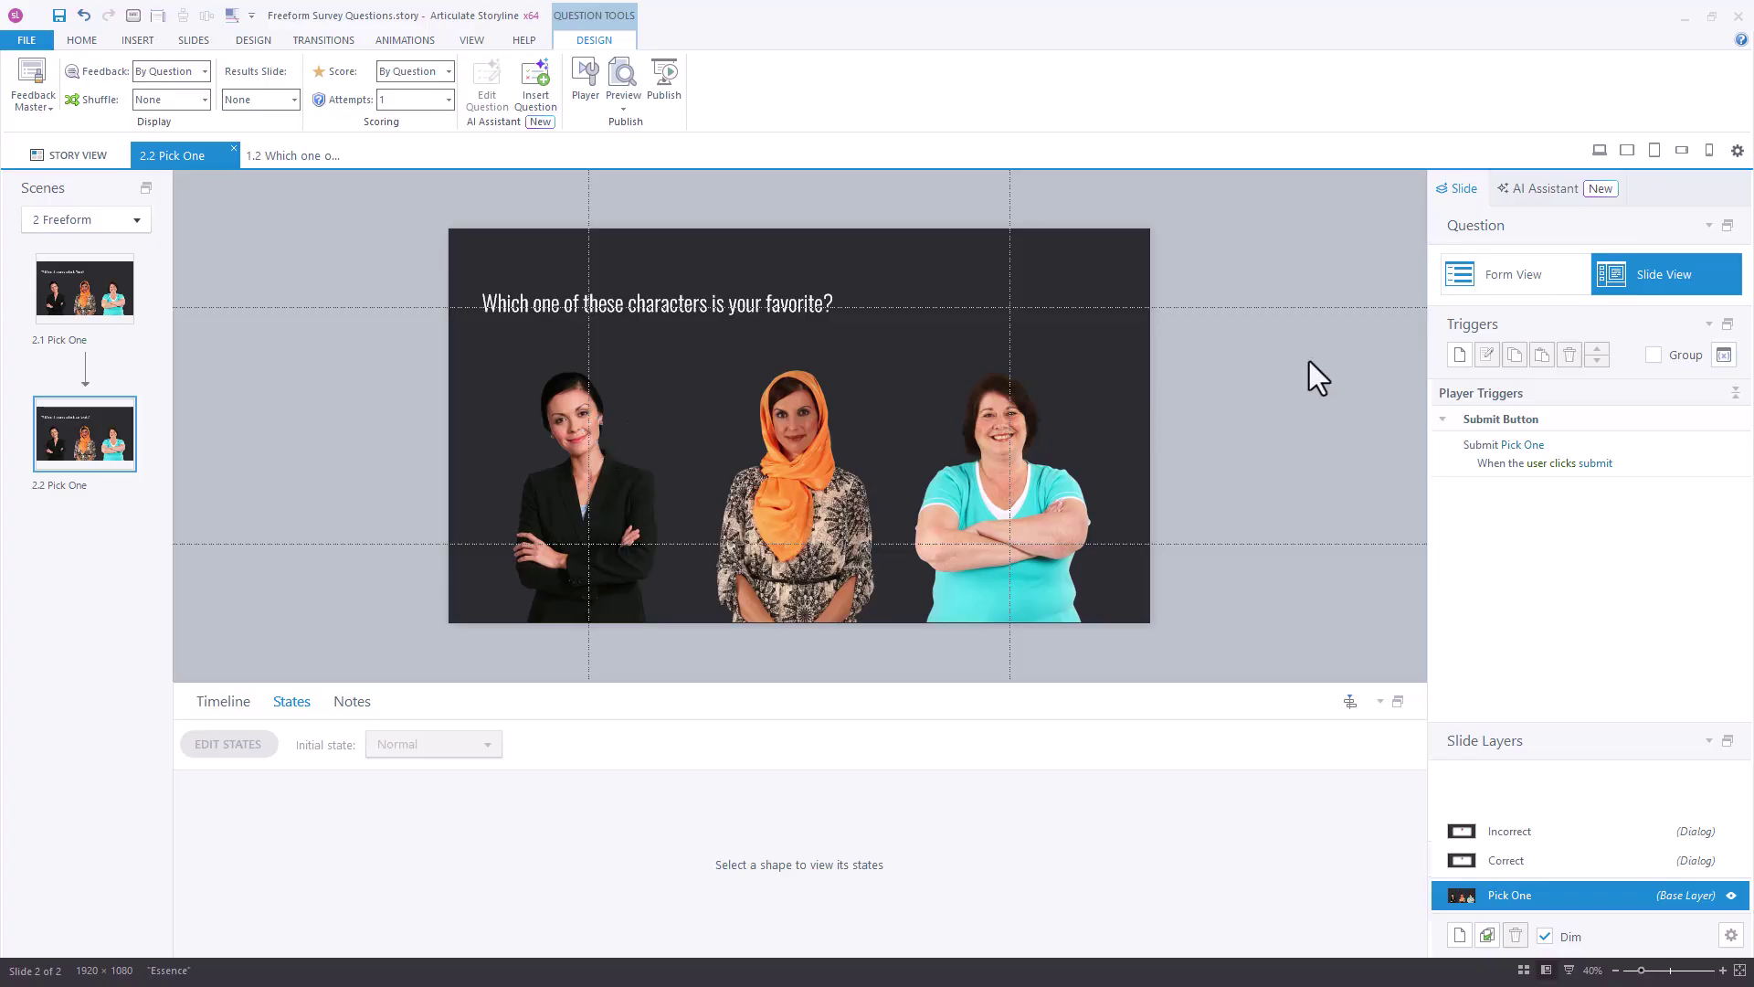
left_click(1506, 277)
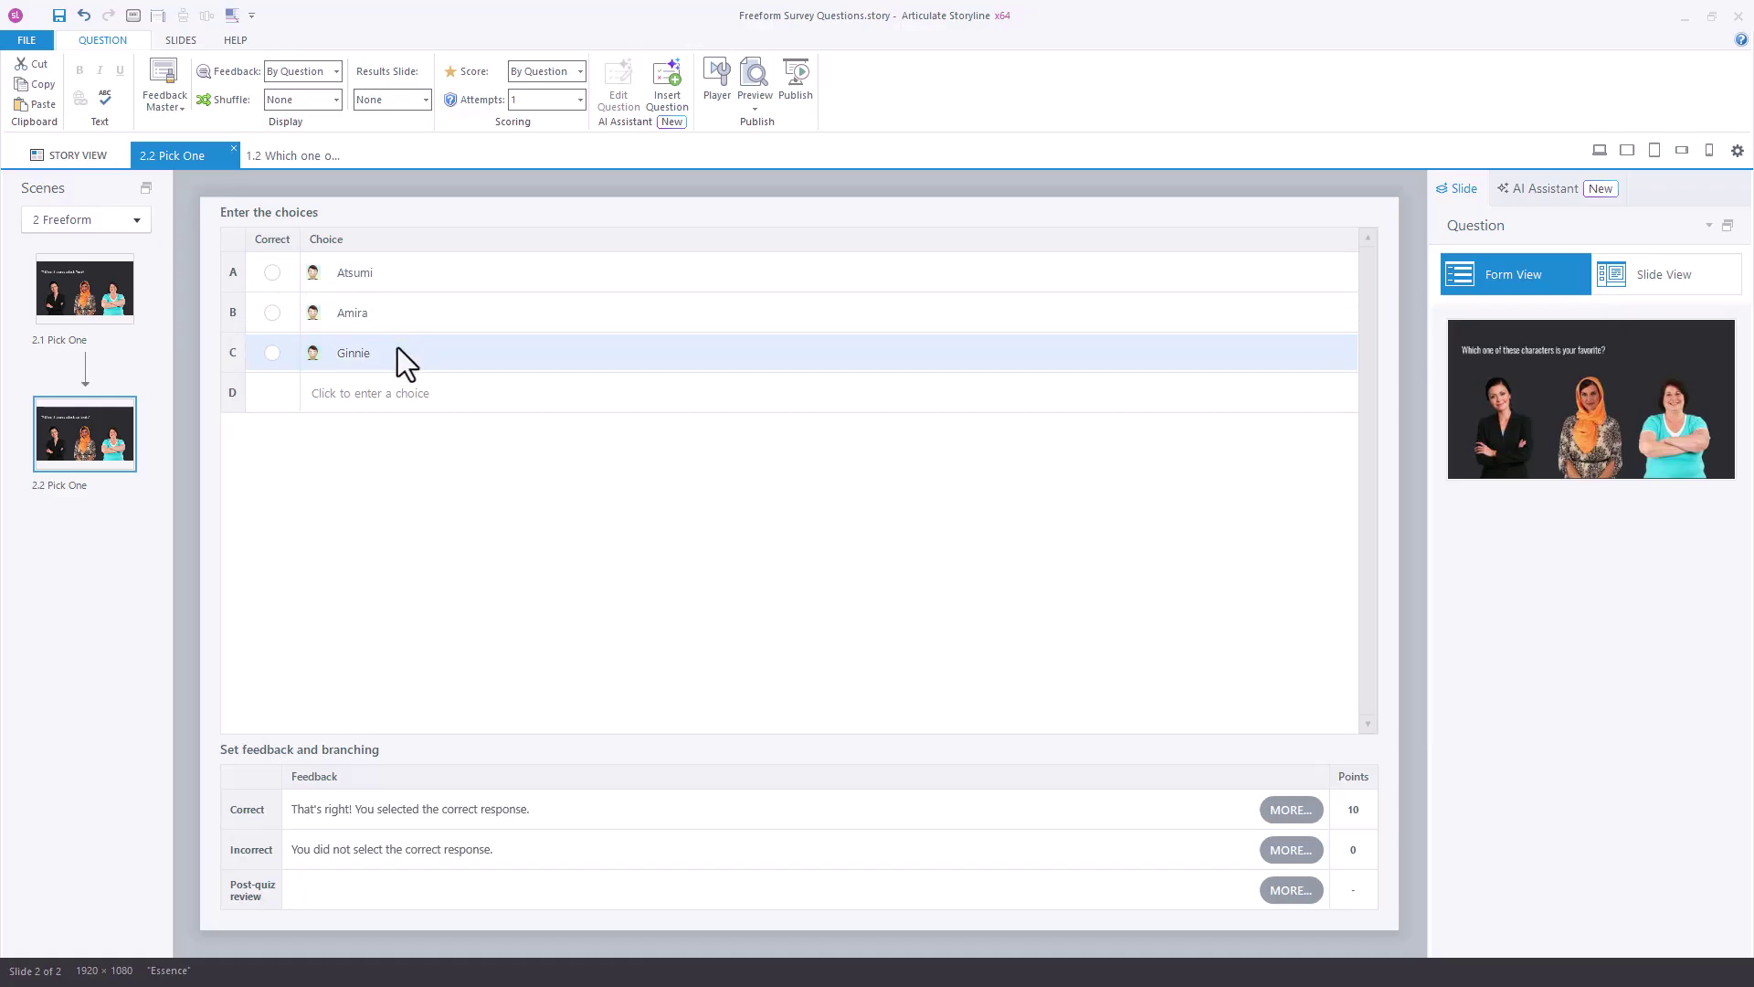
left_click(271, 271)
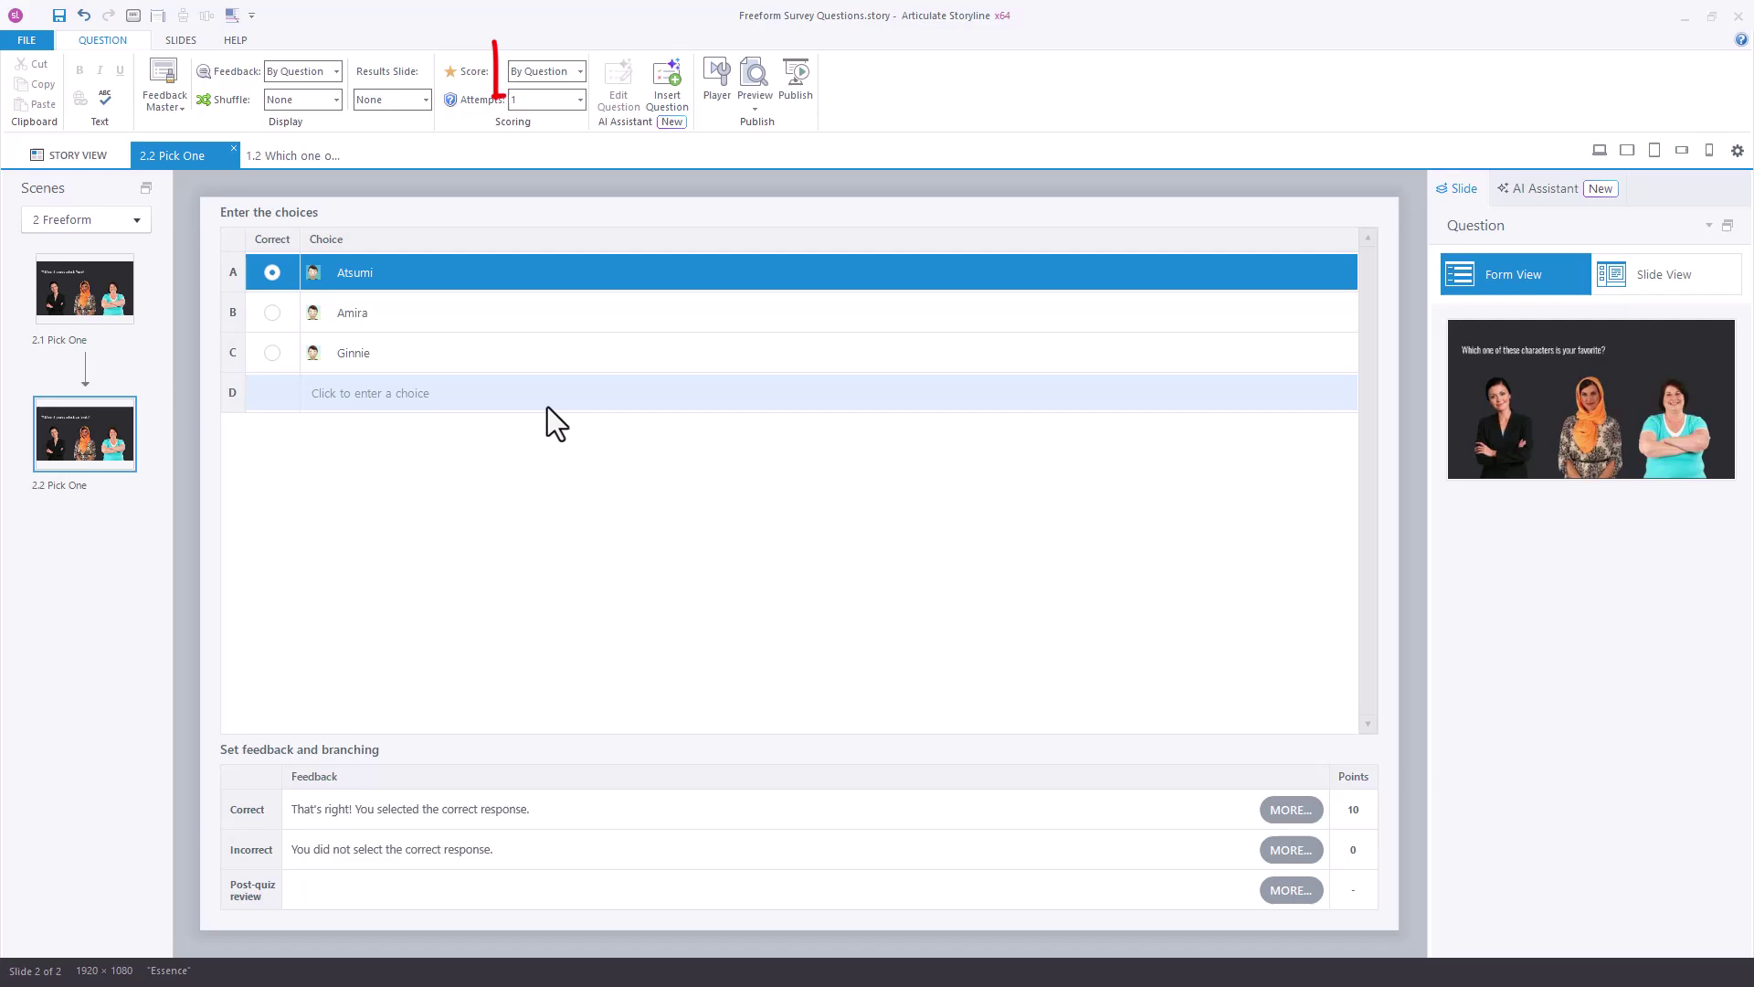
- Set slide 2.2's Score to None, then go back to slide 1.2
left_click(579, 78)
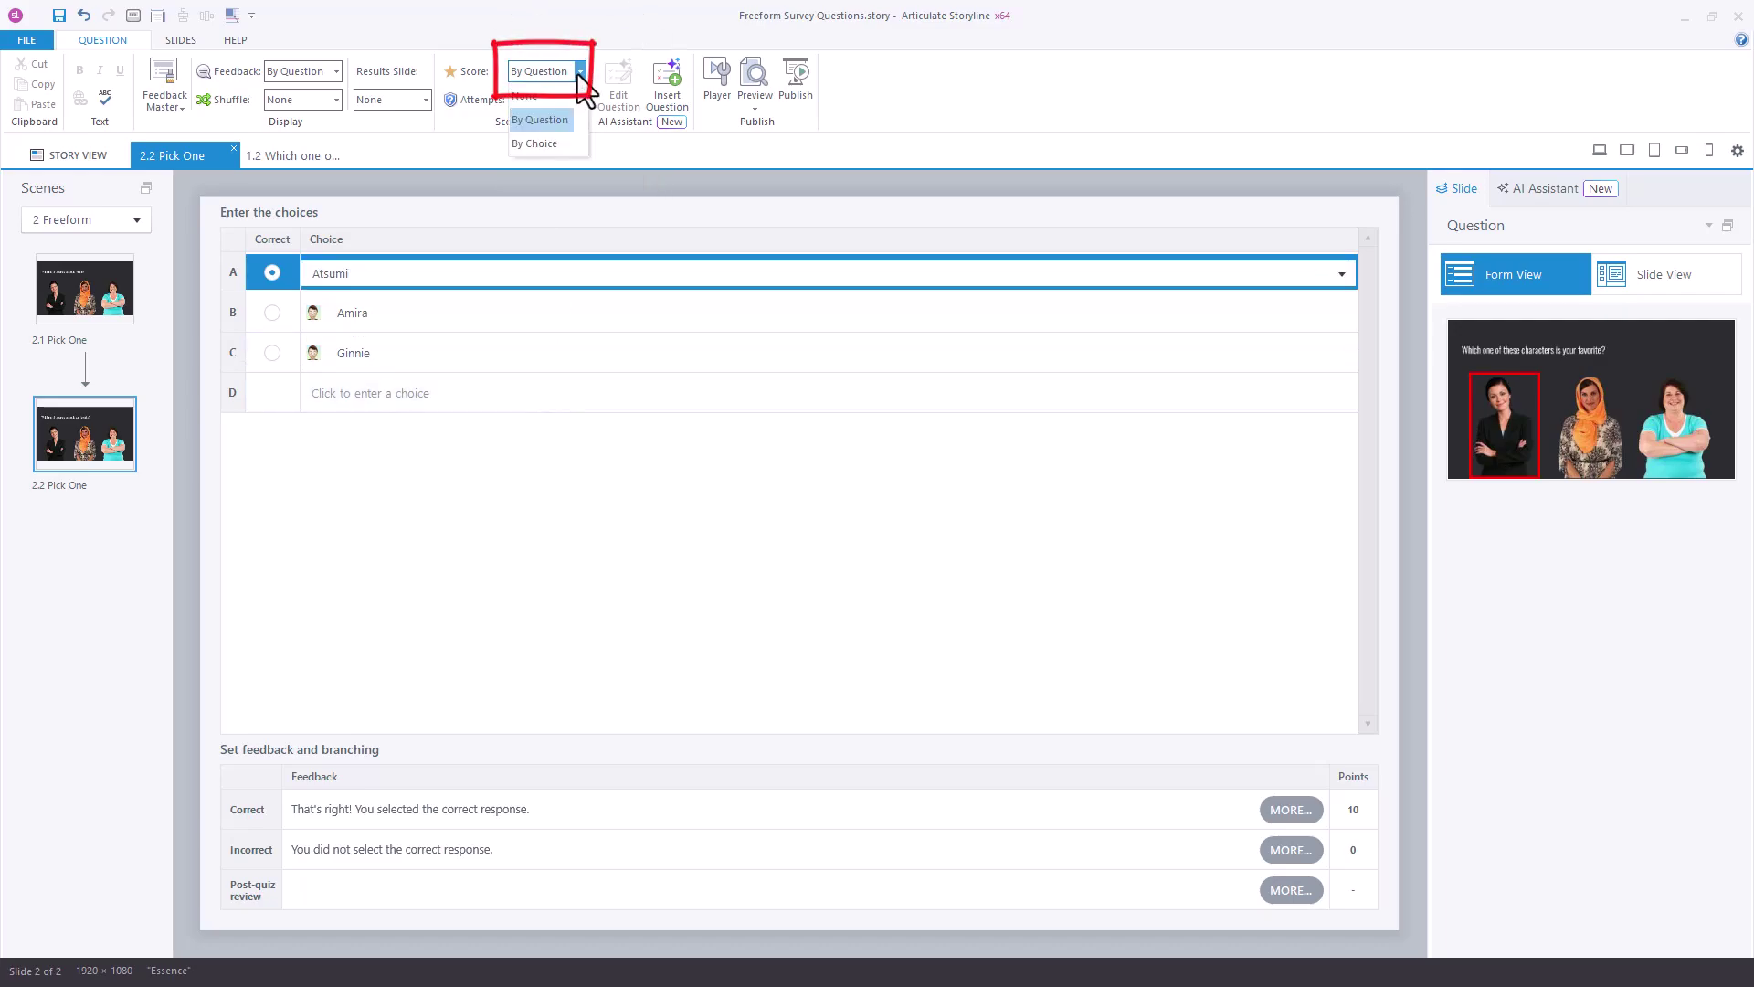
left_click(525, 95)
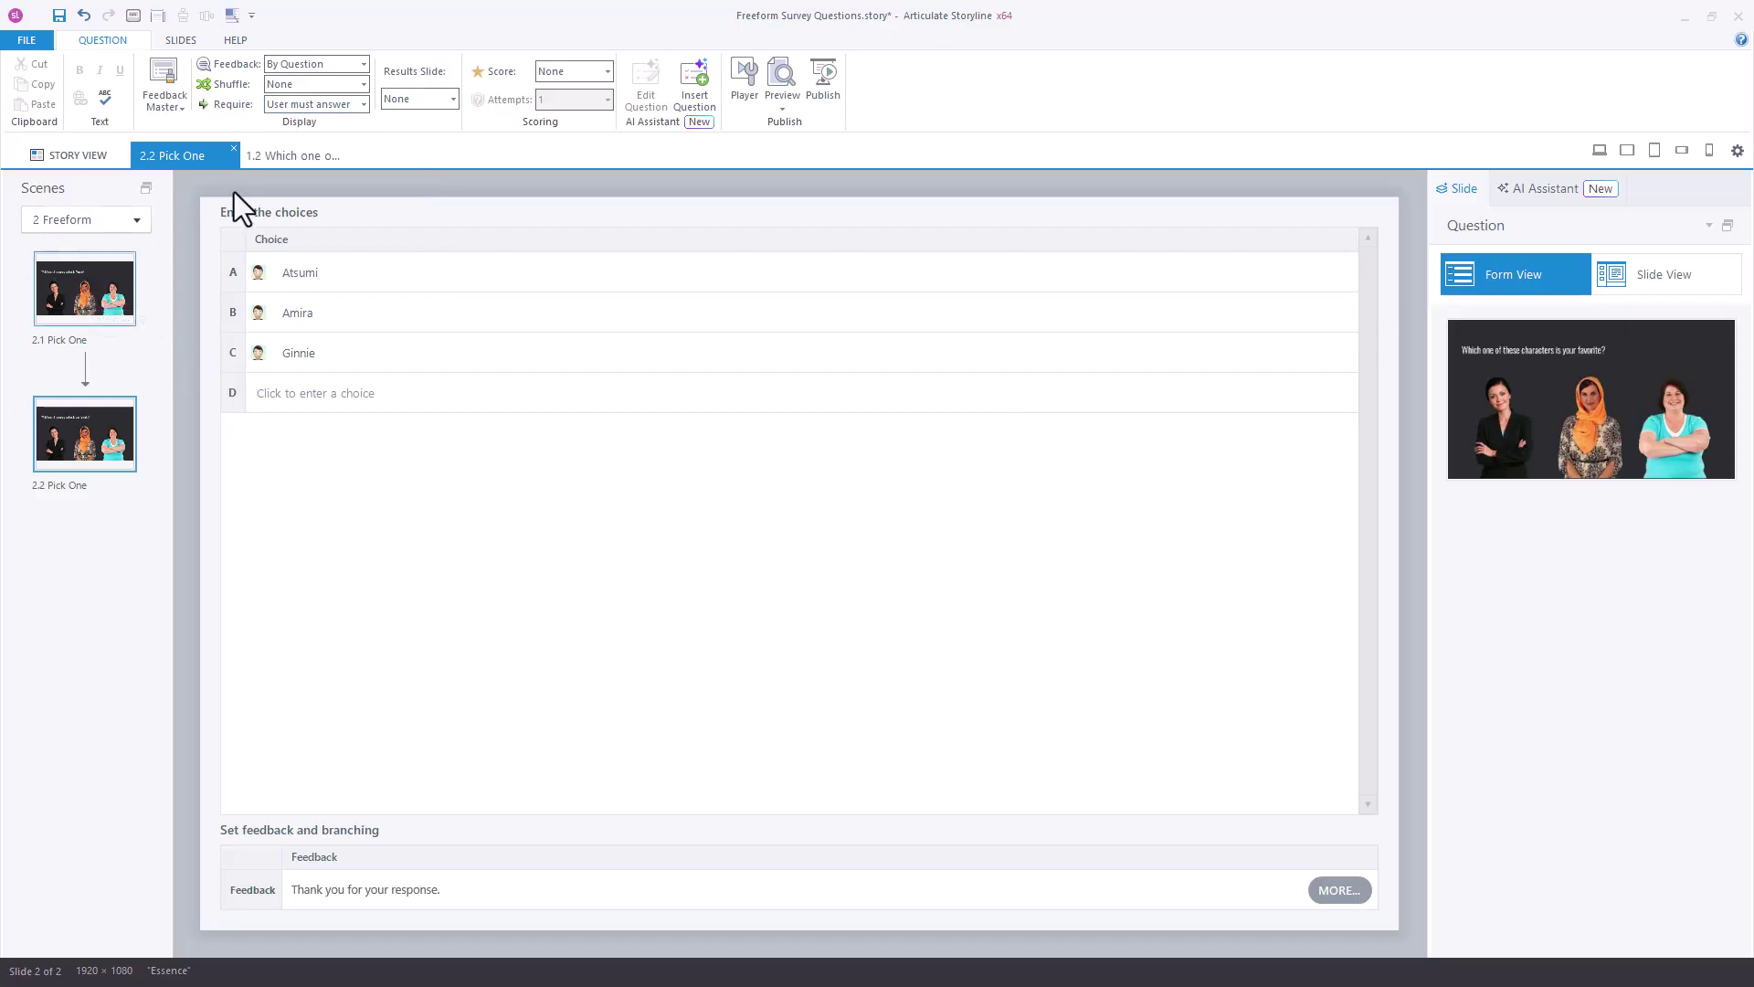
left_click(312, 153)
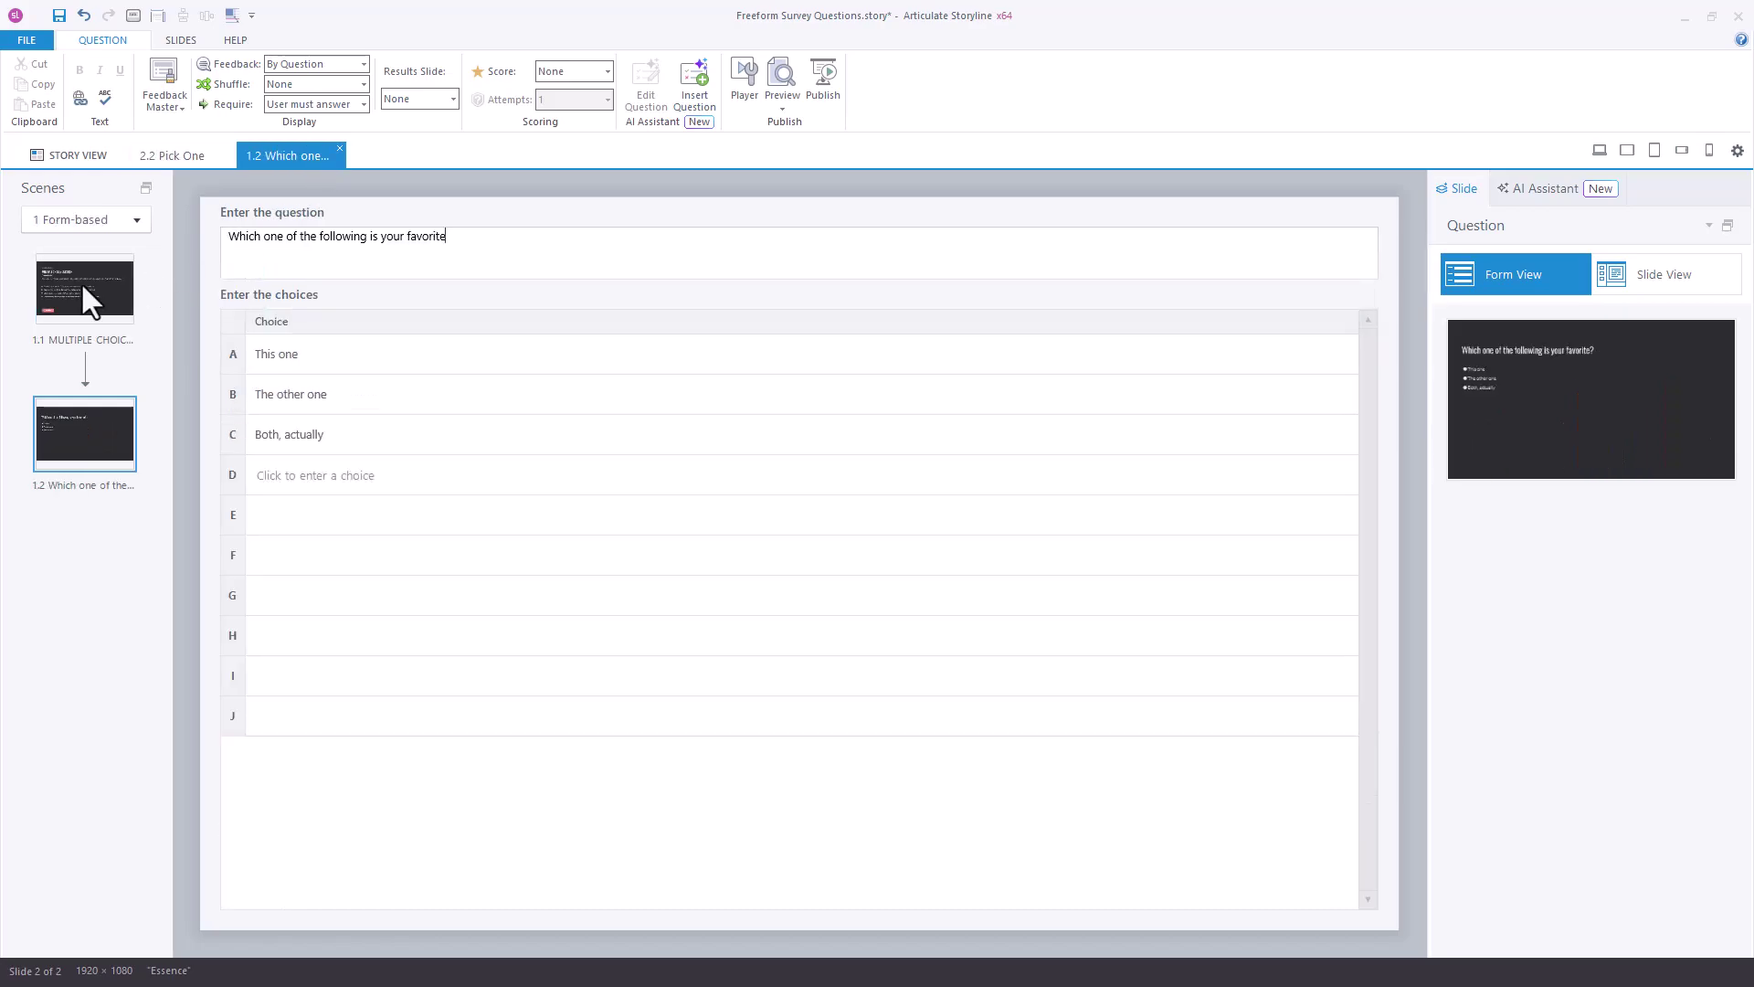
- Review slide 1.1's Score options without changes, then return to slide 2.2 Pick One
left_click(85, 302)
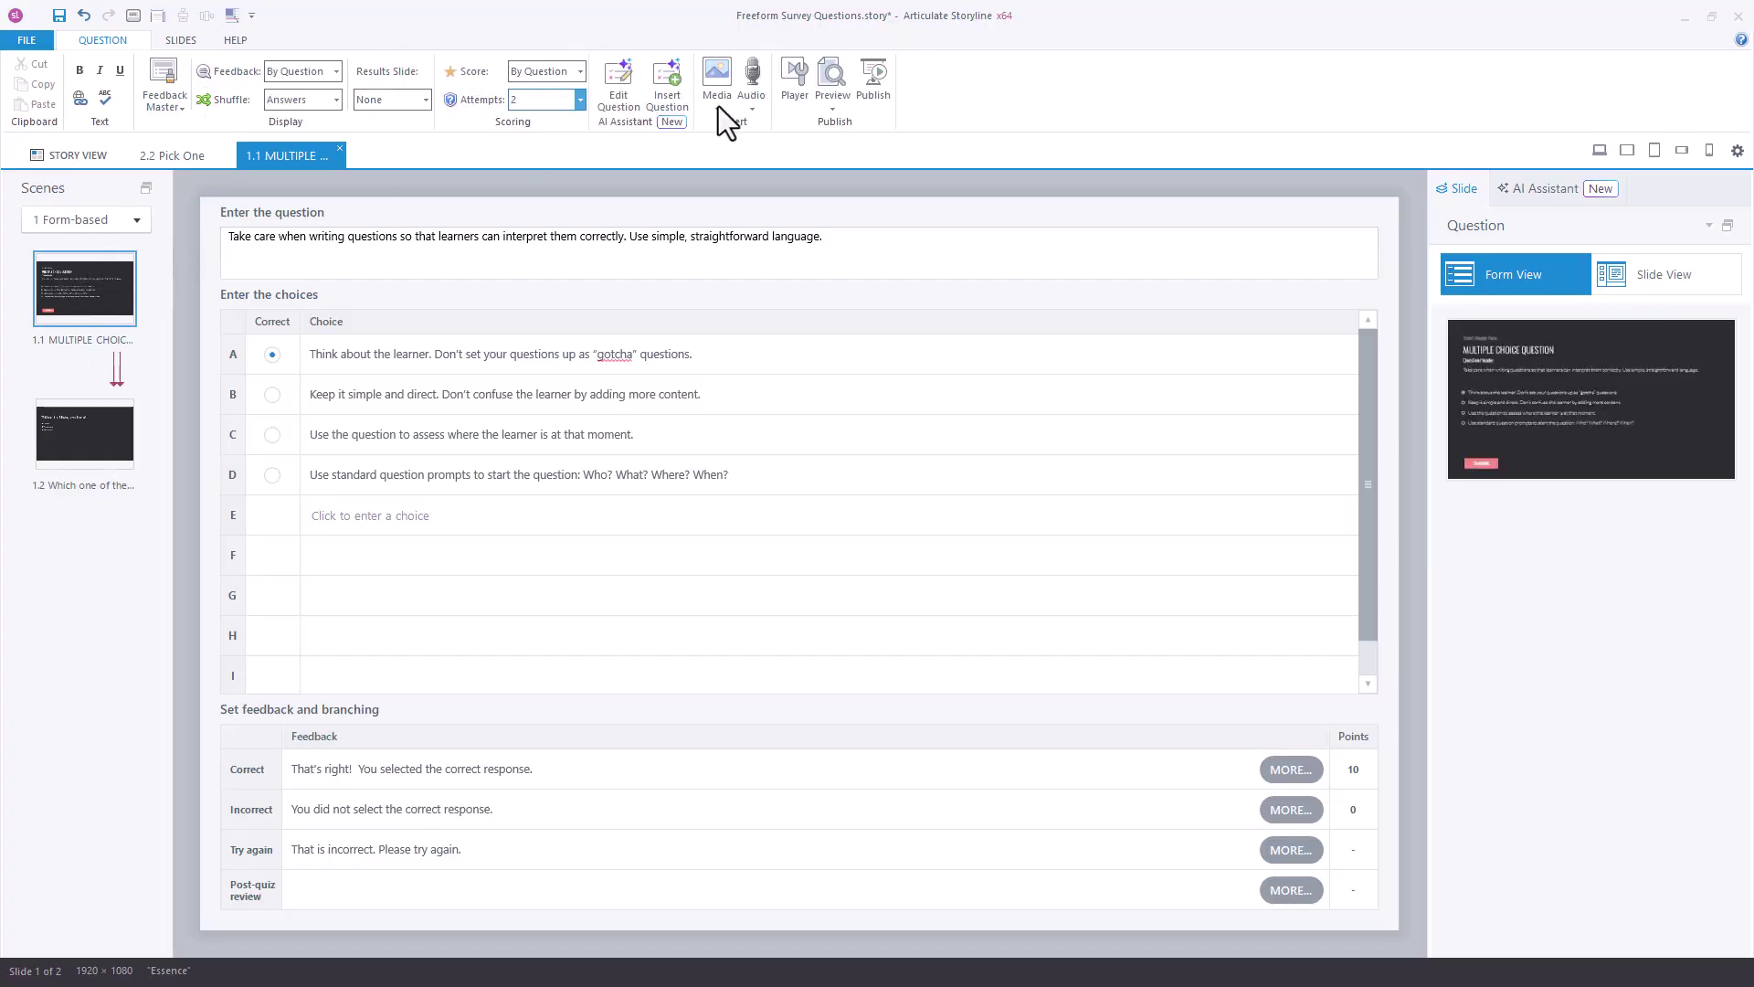
left_click(577, 73)
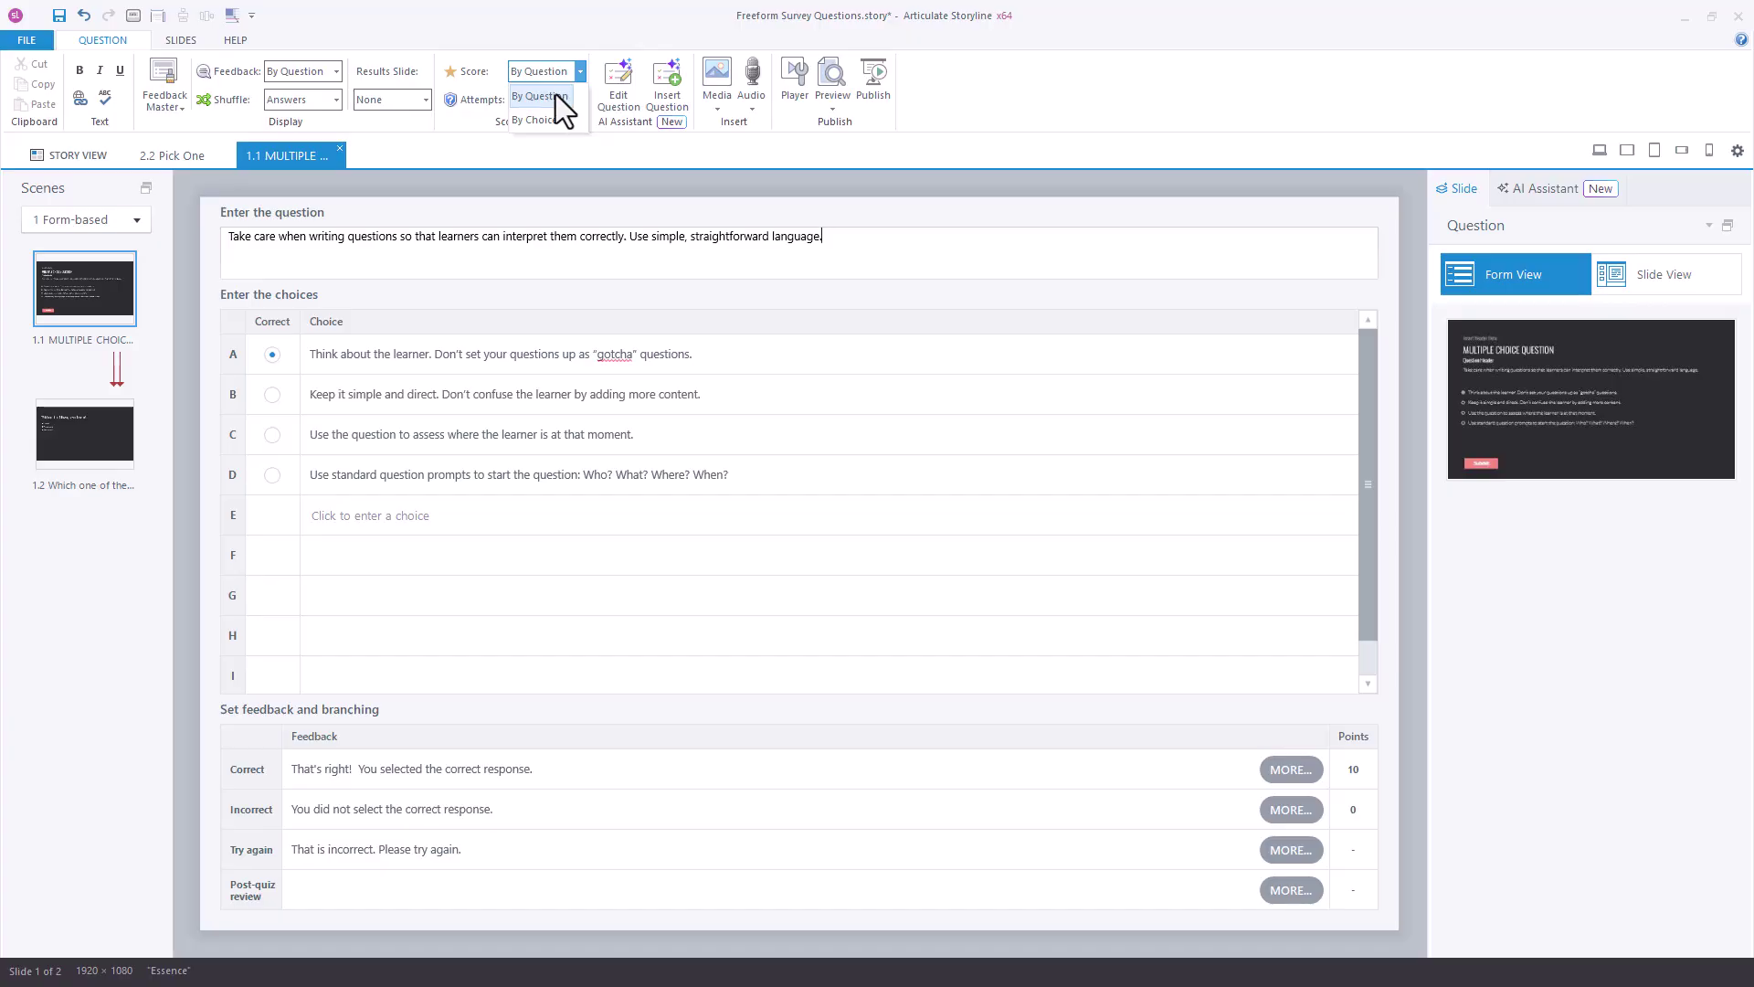
left_click(183, 157)
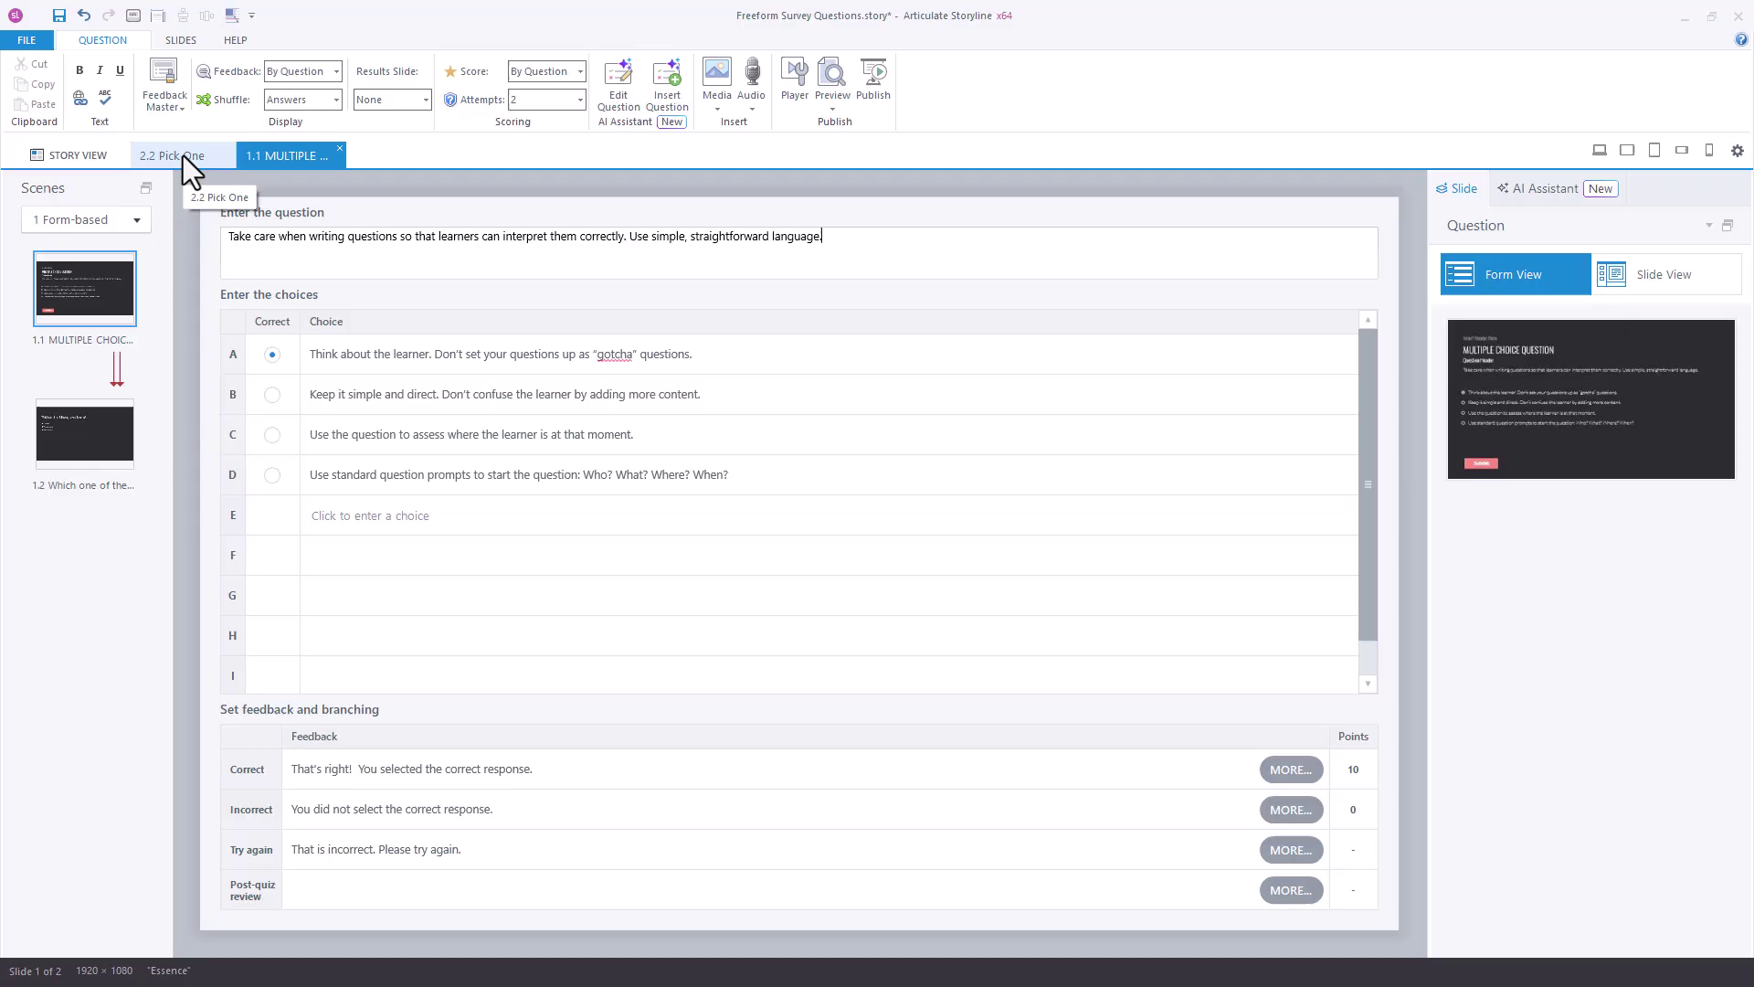
left_click(183, 154)
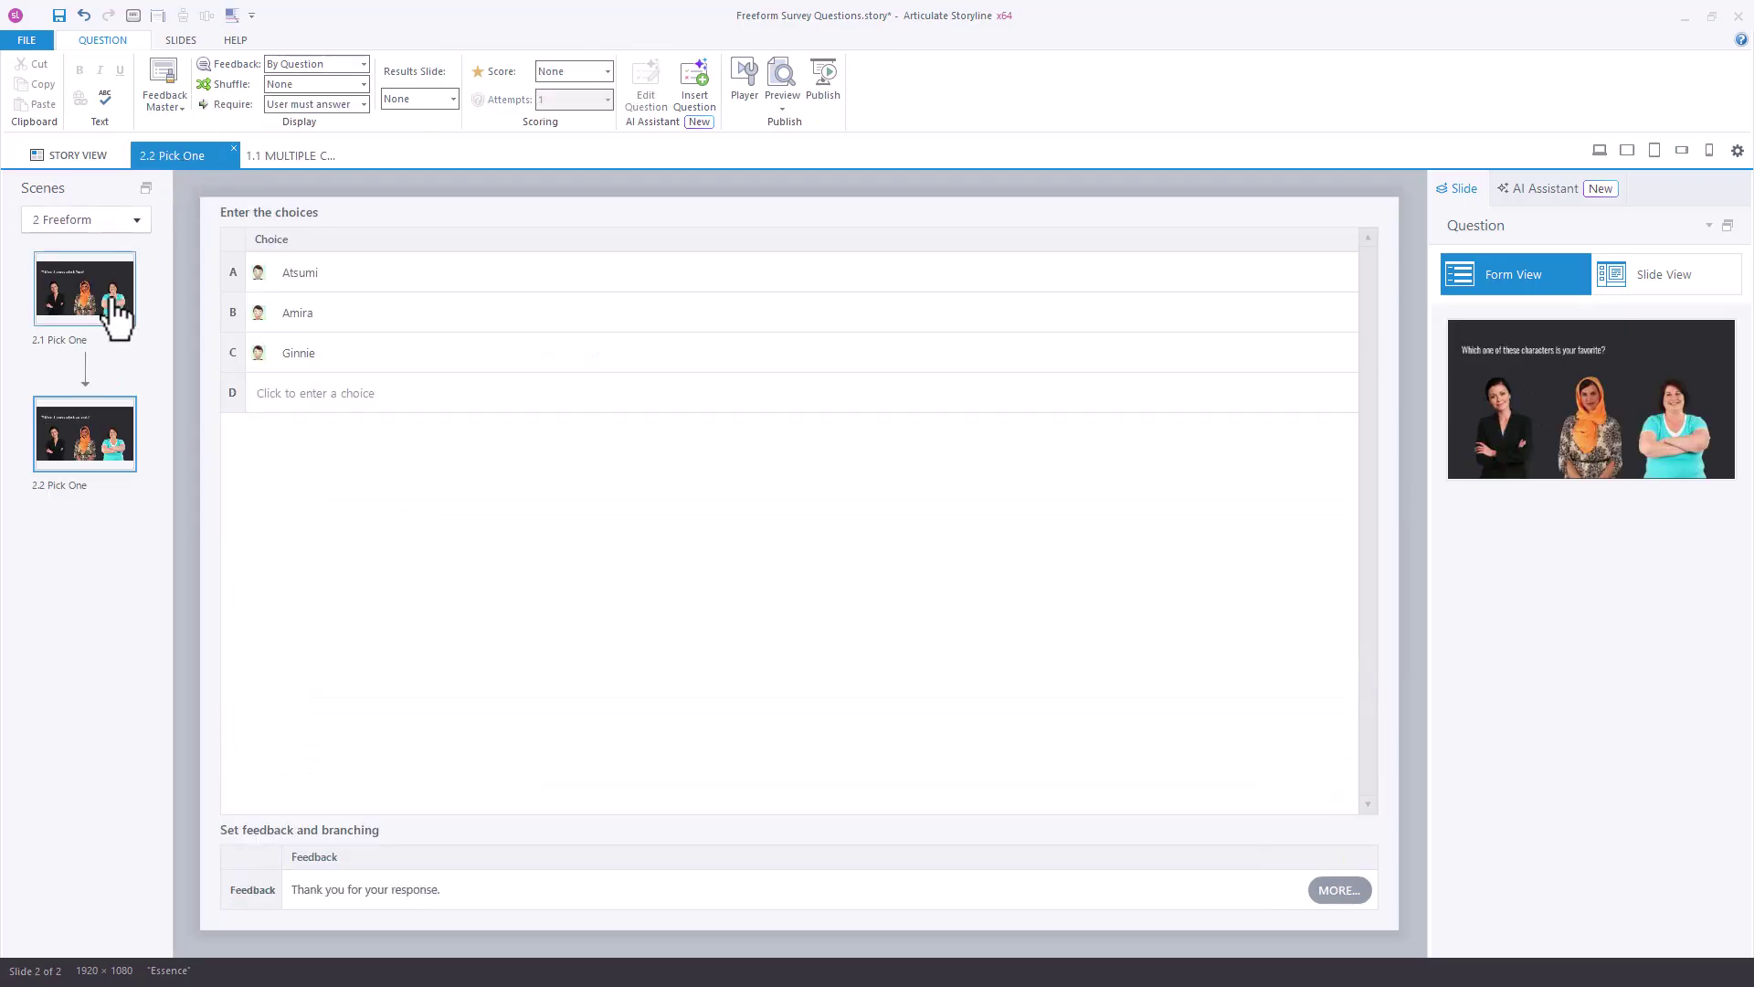
- List slide 2.2's Score options, with None still selected
left_click(610, 74)
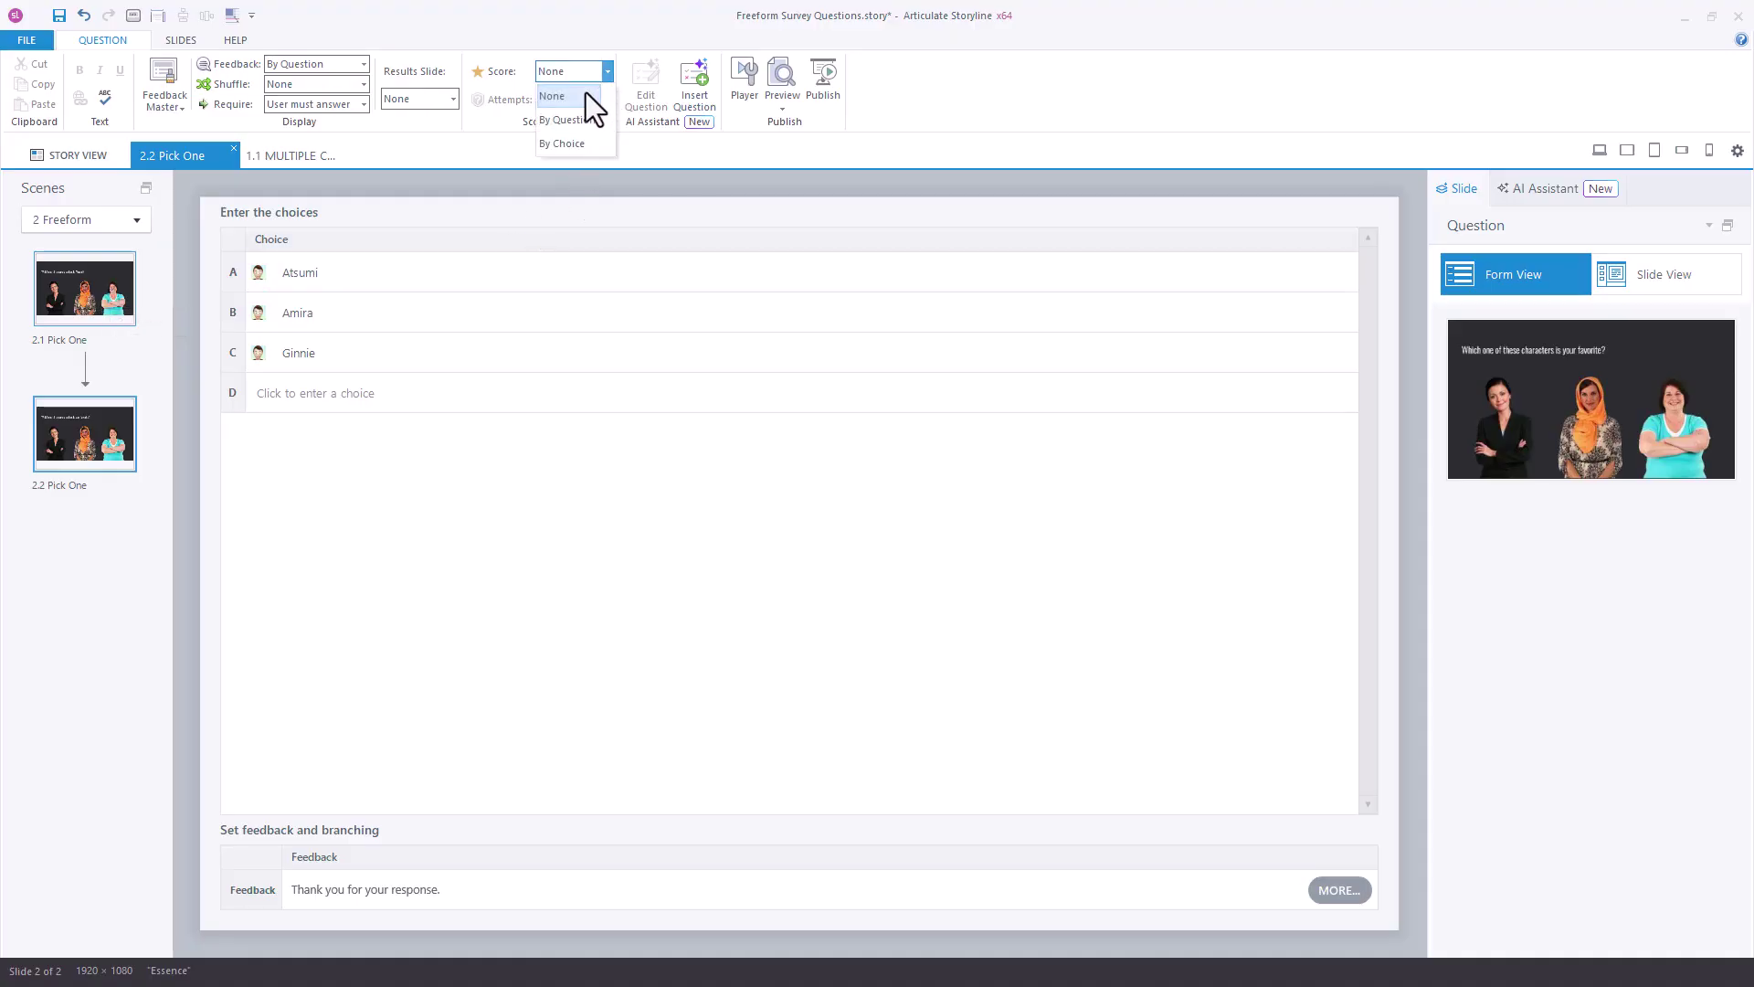